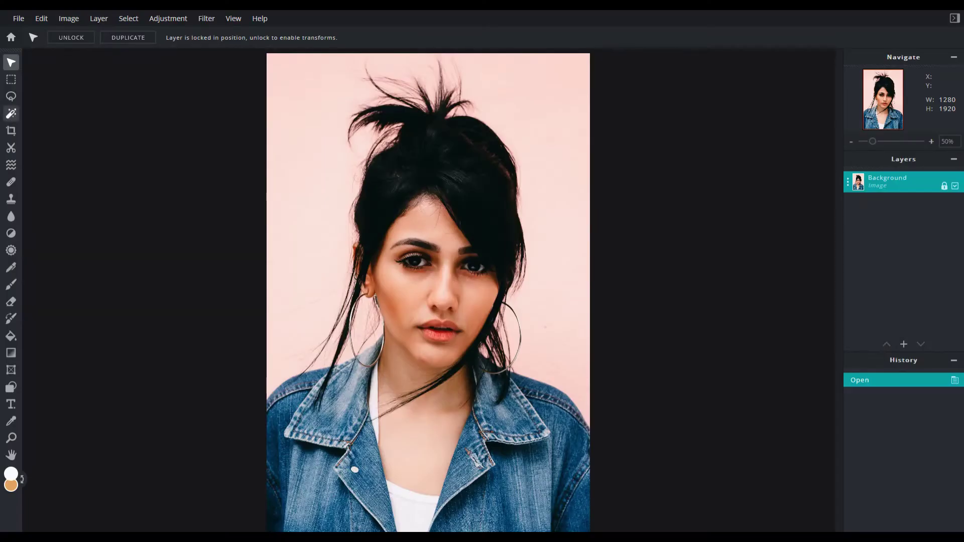
# Run the Cutout tool's AI AUTO on the portrait and dismiss the Try Premium offer
pyautogui.click(11, 148)
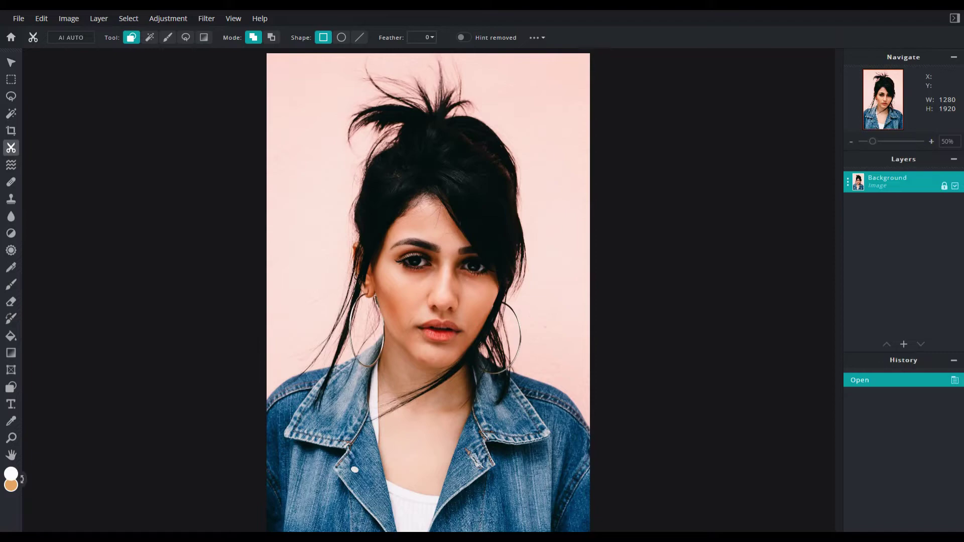
pyautogui.click(71, 38)
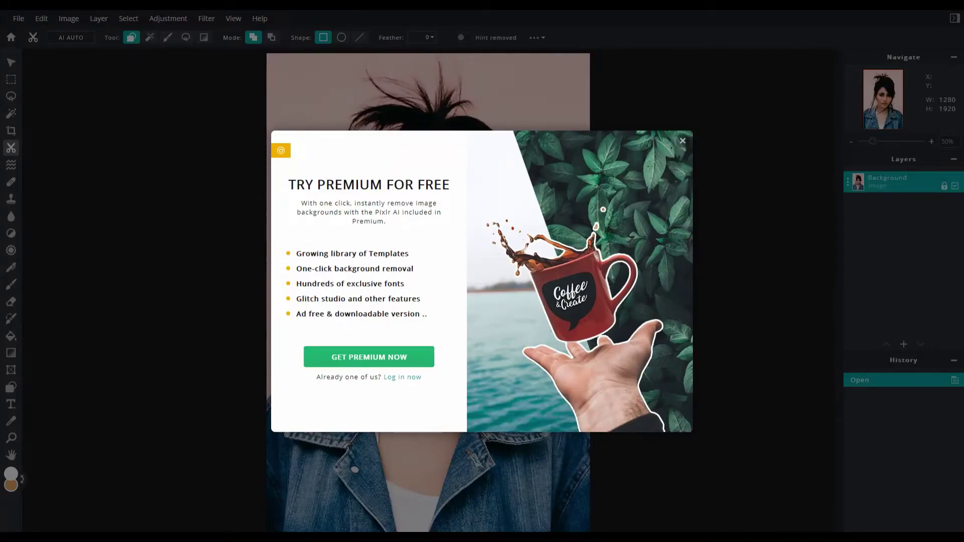
pyautogui.press('Escape')
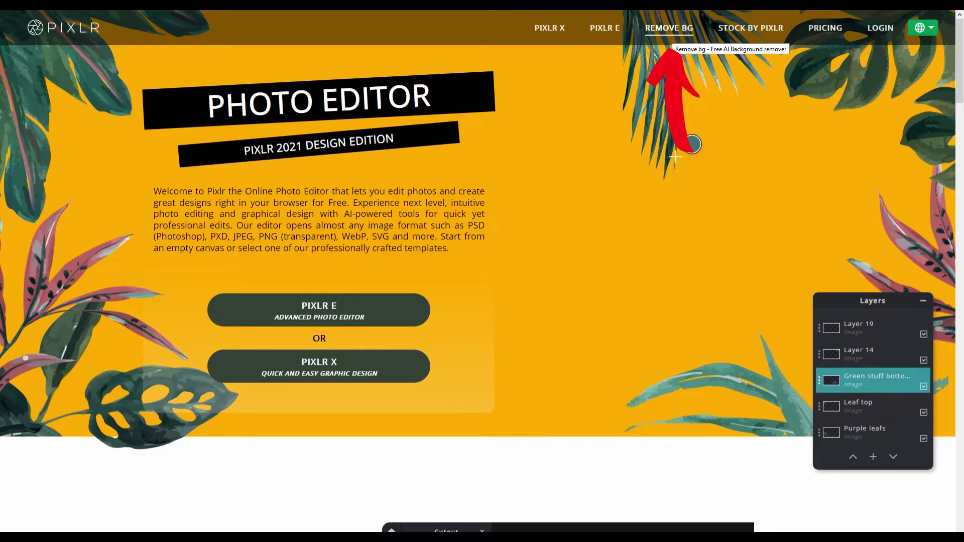
# Open REMOVE BG and upload the man-in-suit photo to strip its background
pyautogui.click(669, 28)
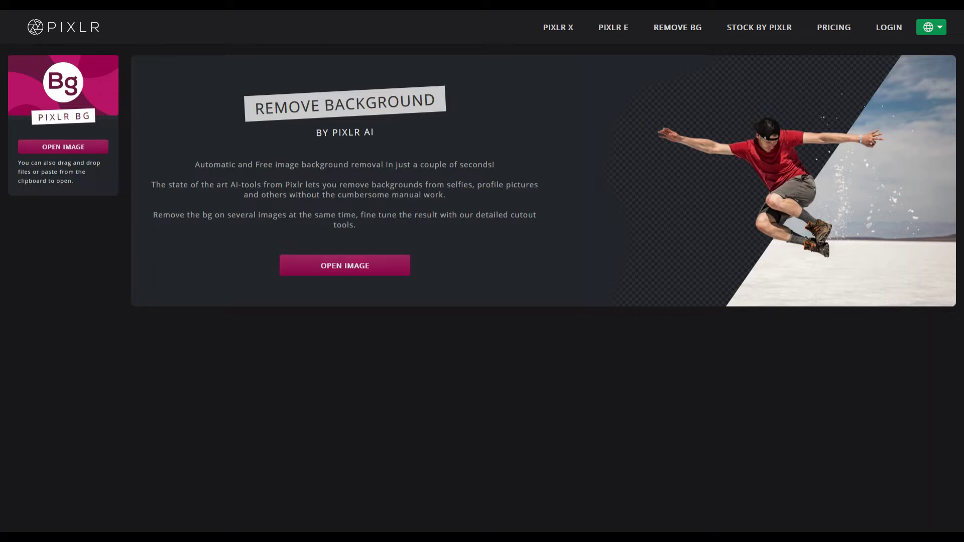
pyautogui.click(354, 269)
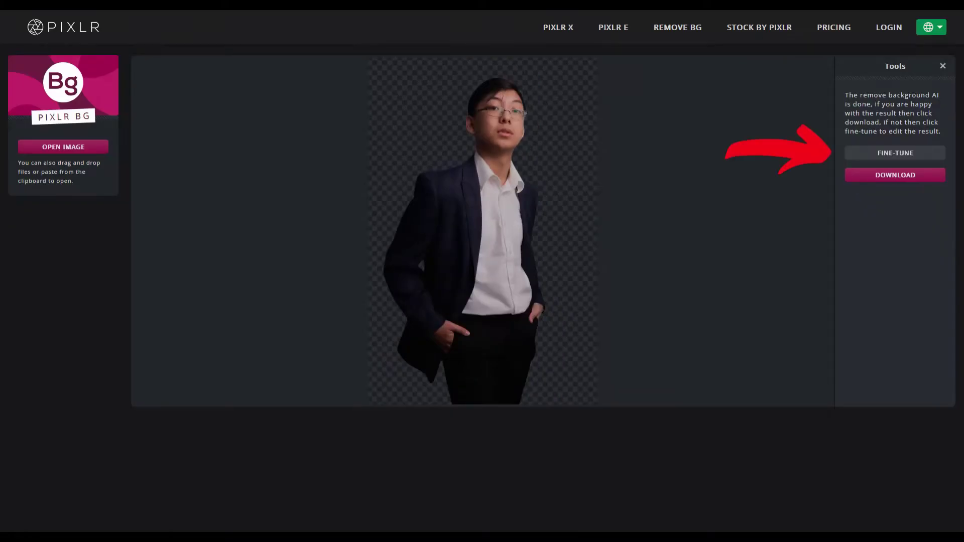
# Open the FINE-TUNE brush tools and zoom in and out to inspect the cutout's mask edges
pyautogui.click(895, 153)
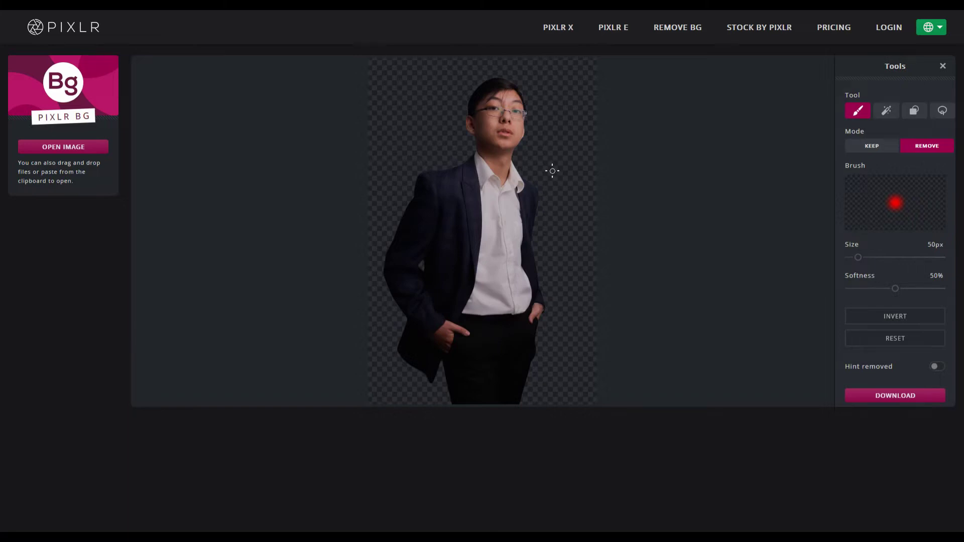
pyautogui.scroll(5, 552, 171)
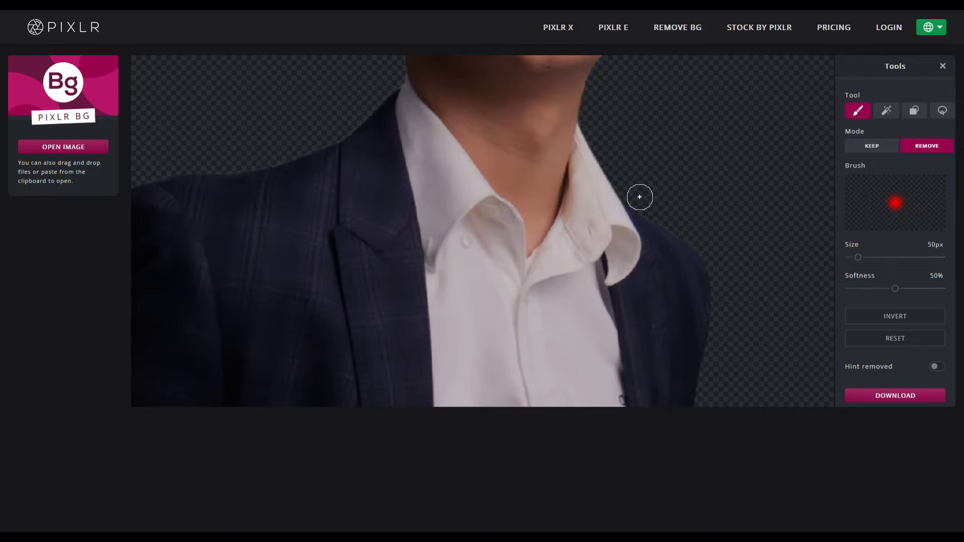
pyautogui.scroll(-5, 705, 162)
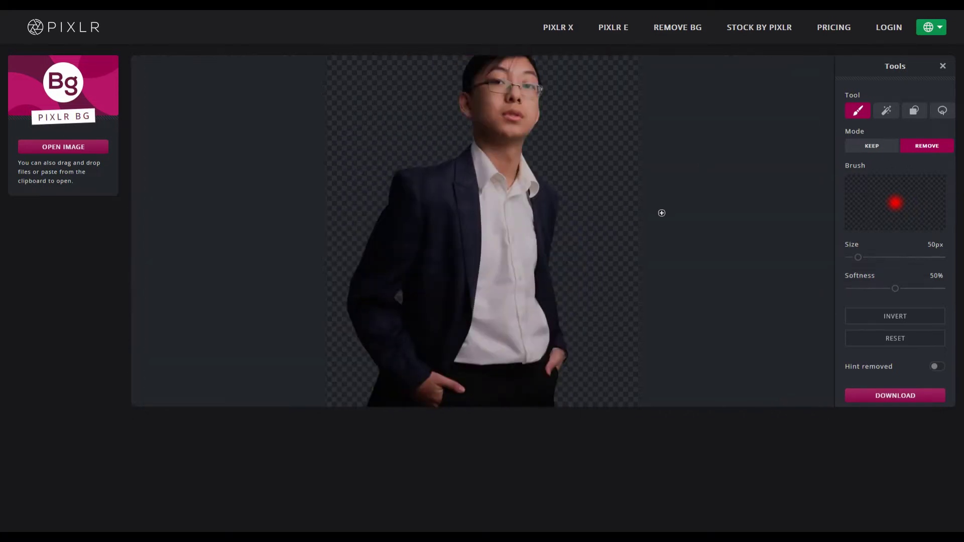
pyautogui.scroll(2, 619, 223)
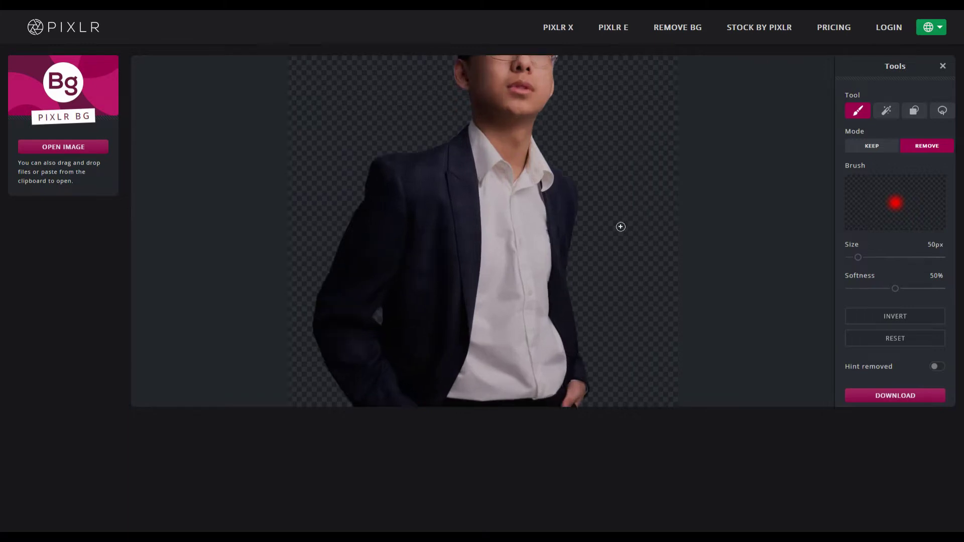
pyautogui.scroll(-5, 620, 224)
pyautogui.scroll(1, 620, 227)
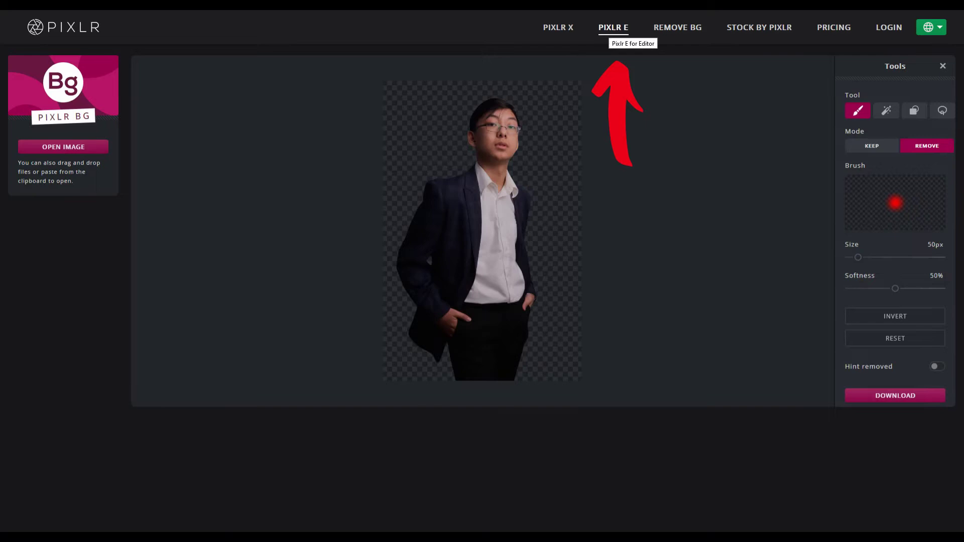
# Open pixlr-bg-result.png in Pixlr E and add a white size-10 Outline filter around the man
pyautogui.click(613, 27)
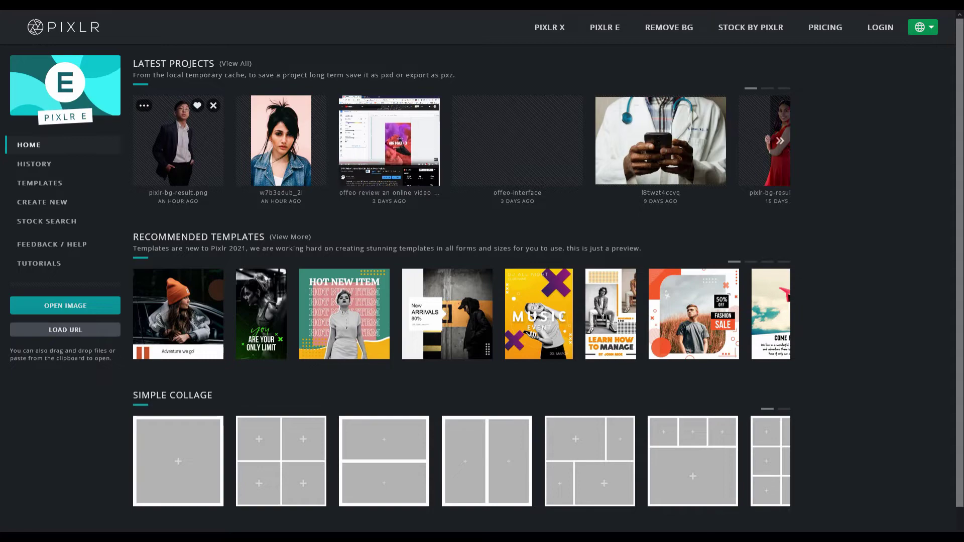
pyautogui.click(178, 145)
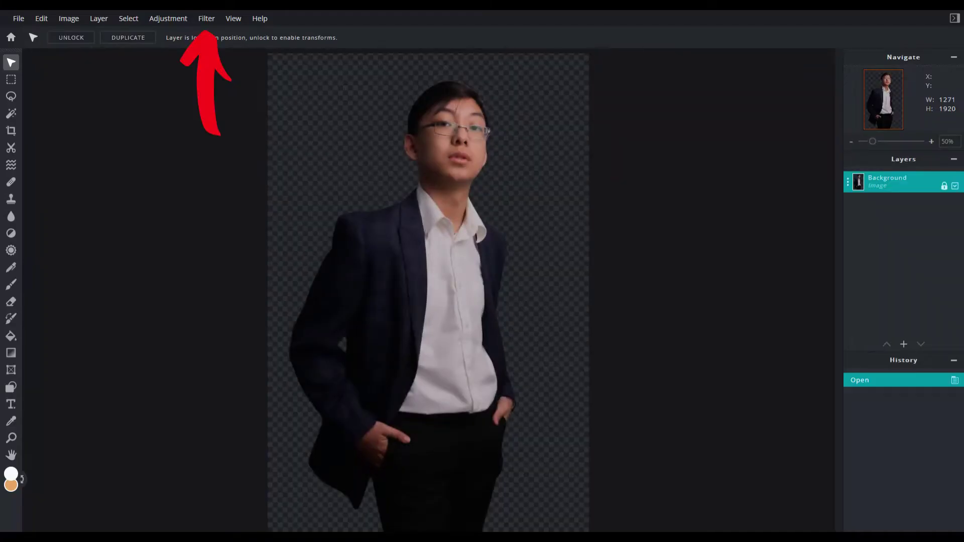
pyautogui.click(206, 18)
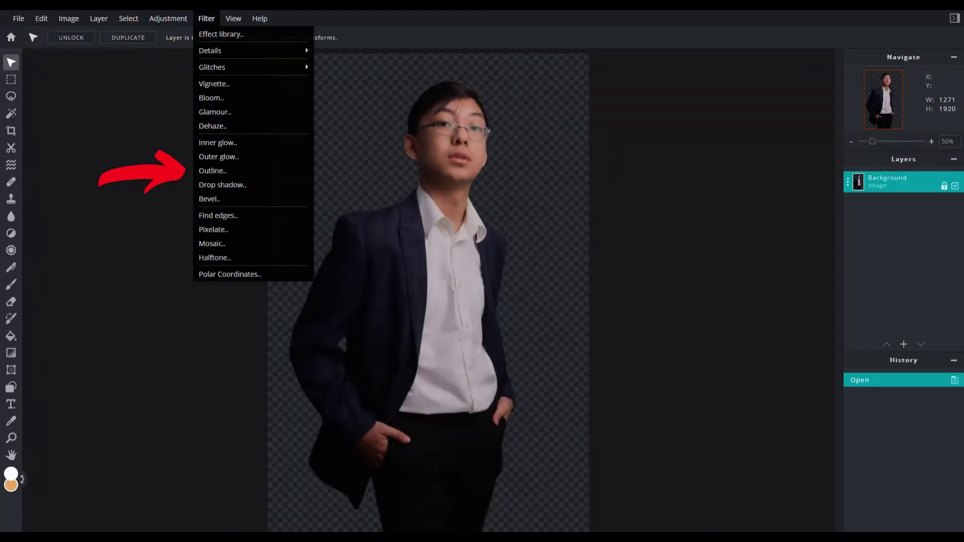
pyautogui.click(213, 170)
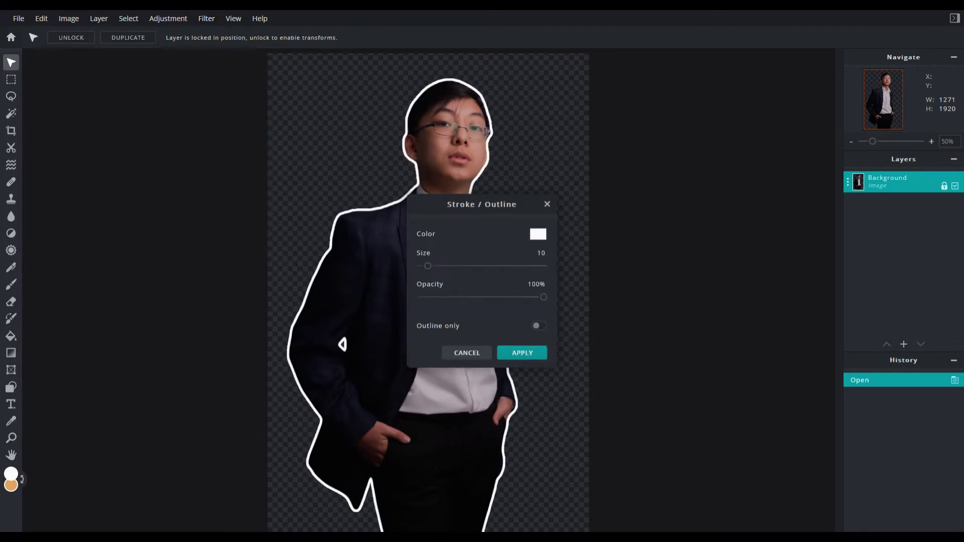
pyautogui.moveTo(467, 205); pyautogui.dragTo(671, 135)
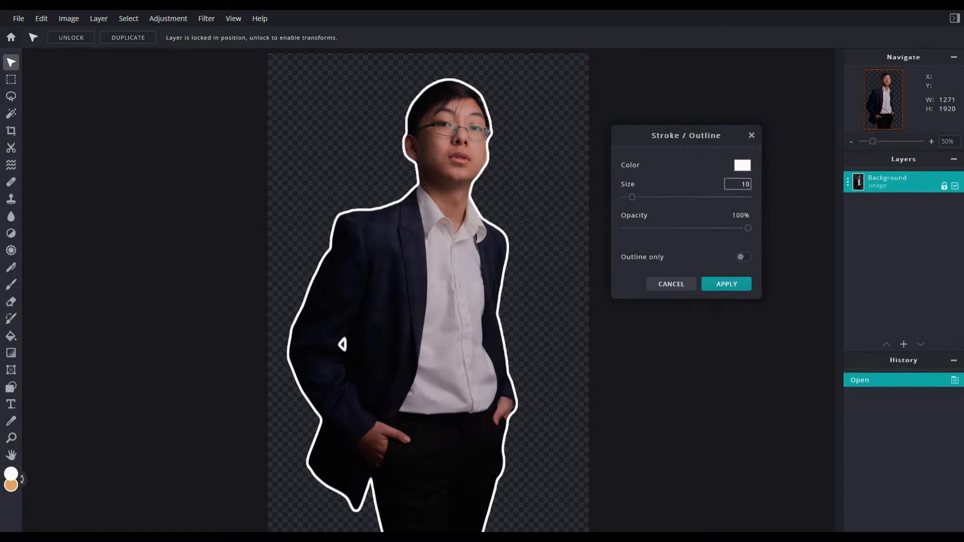
# Choose a new colour for the outline stroke in the colour picker
pyautogui.click(742, 165)
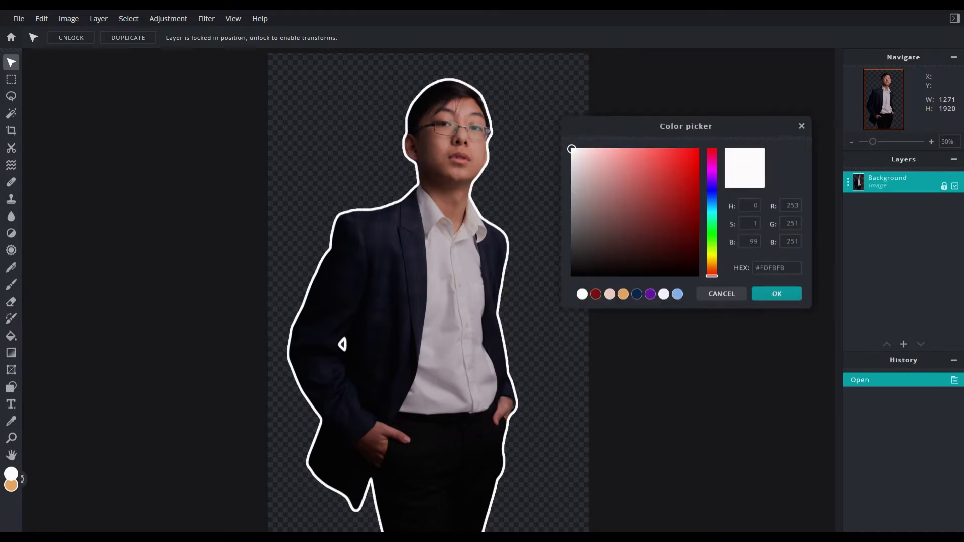
pyautogui.click(685, 217)
pyautogui.click(607, 207)
pyautogui.click(712, 201)
pyautogui.click(688, 190)
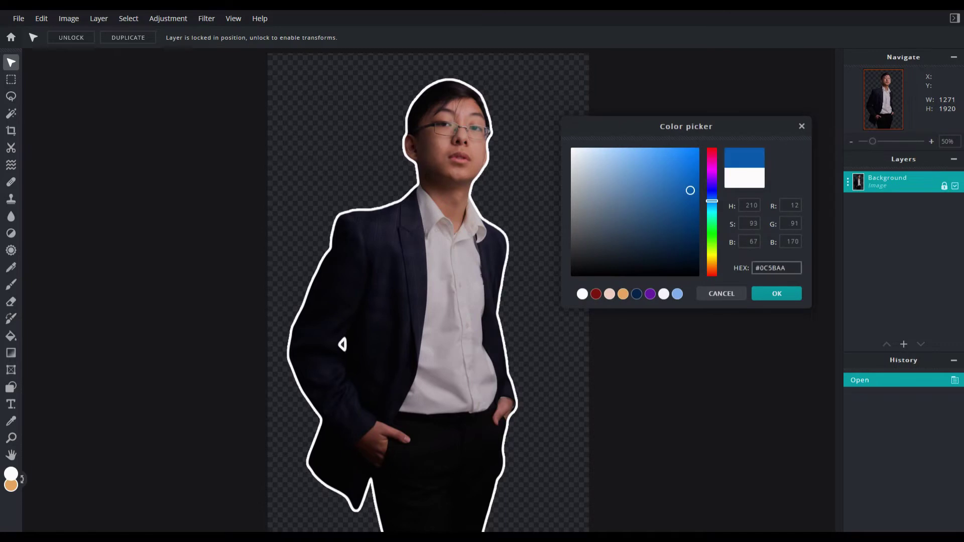
pyautogui.click(777, 293)
# Set the outline to size 22 and 78% opacity, then apply the stroke
pyautogui.moveTo(632, 197)
pyautogui.mouseDown()
pyautogui.moveTo(671, 197)
pyautogui.moveTo(642, 197)
pyautogui.mouseUp()
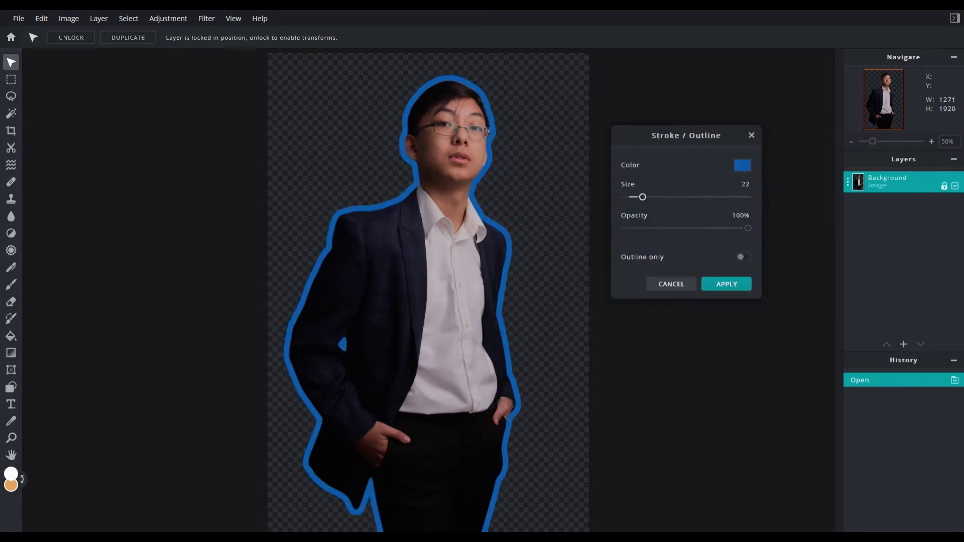
pyautogui.moveTo(748, 228); pyautogui.dragTo(722, 228)
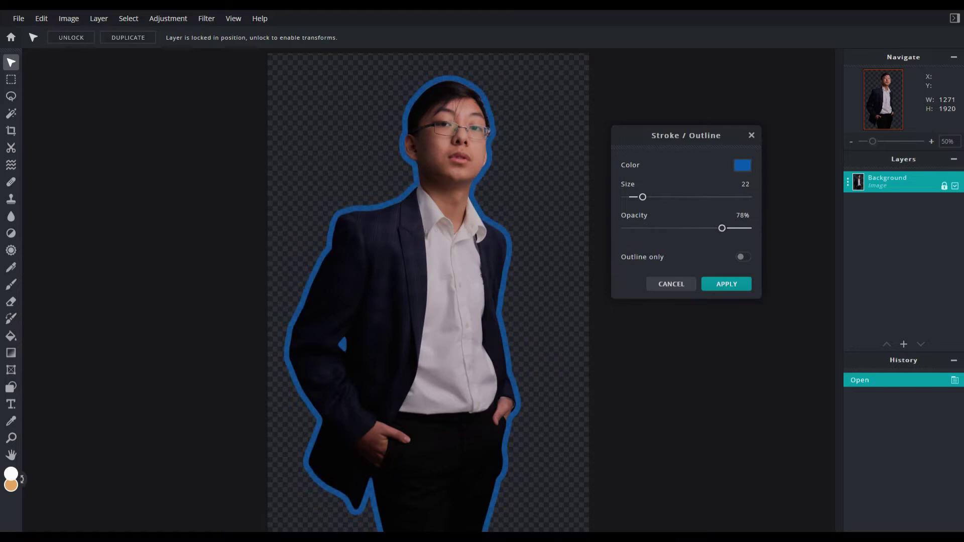
pyautogui.click(743, 256)
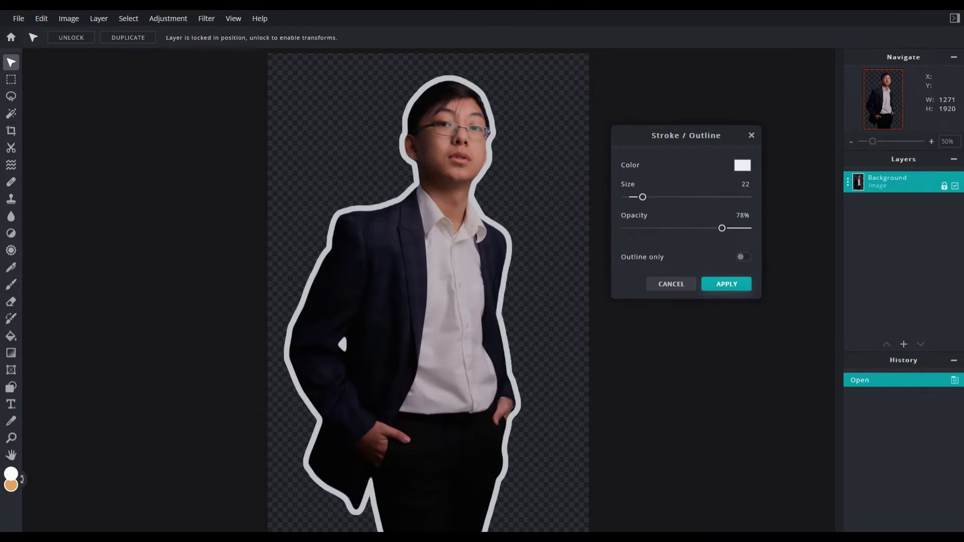
pyautogui.click(726, 284)
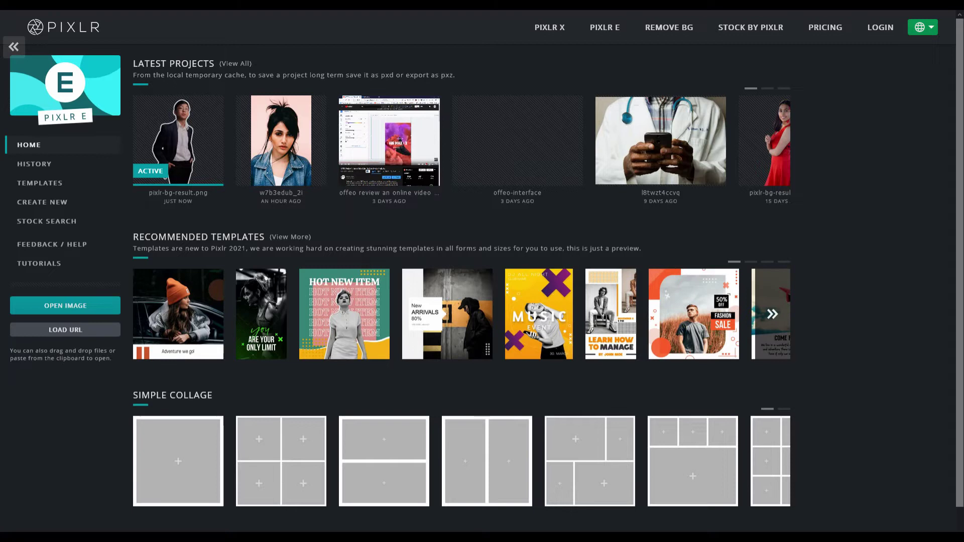
# Page through Recommended Templates and open COFFEE BAR with USE THIS TEMPLATE
pyautogui.click(773, 314)
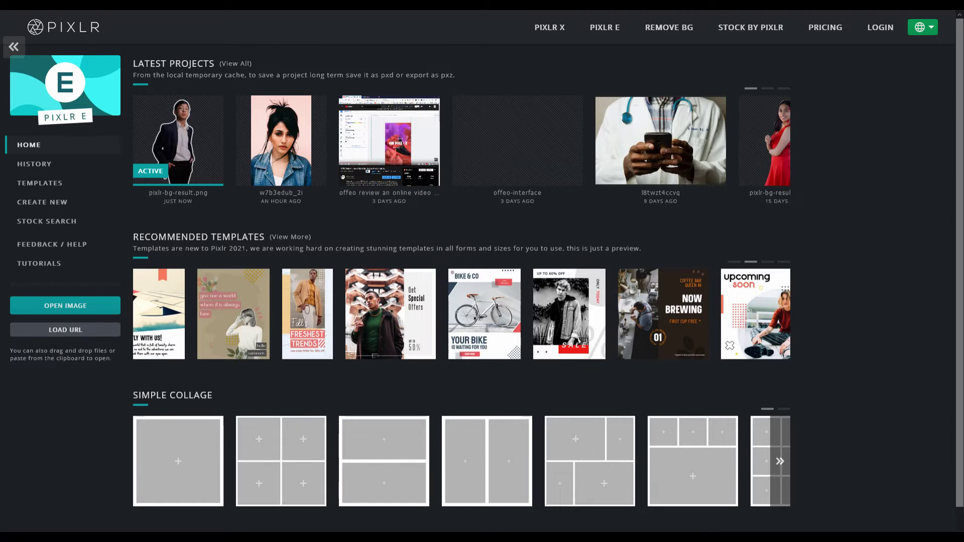
pyautogui.click(663, 314)
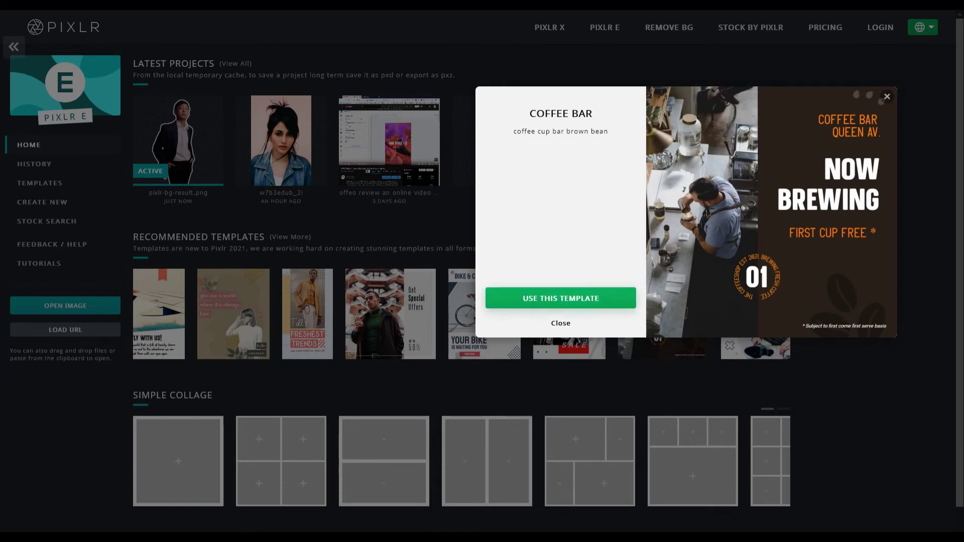
pyautogui.click(561, 298)
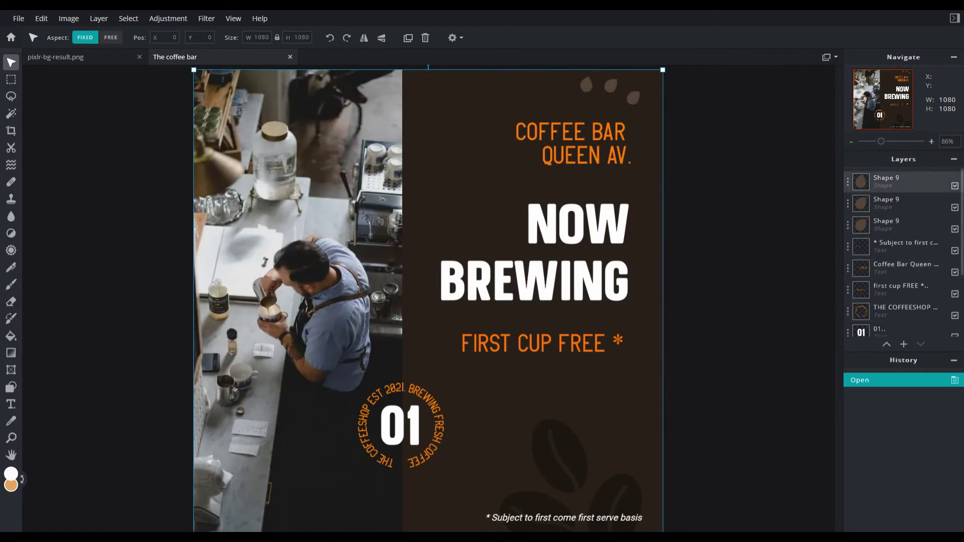
# Toggle the coffee bean and COFFEE BAR QUEEN AV. layers, select NOW BREWING, then return home
pyautogui.click(955, 186)
pyautogui.click(955, 185)
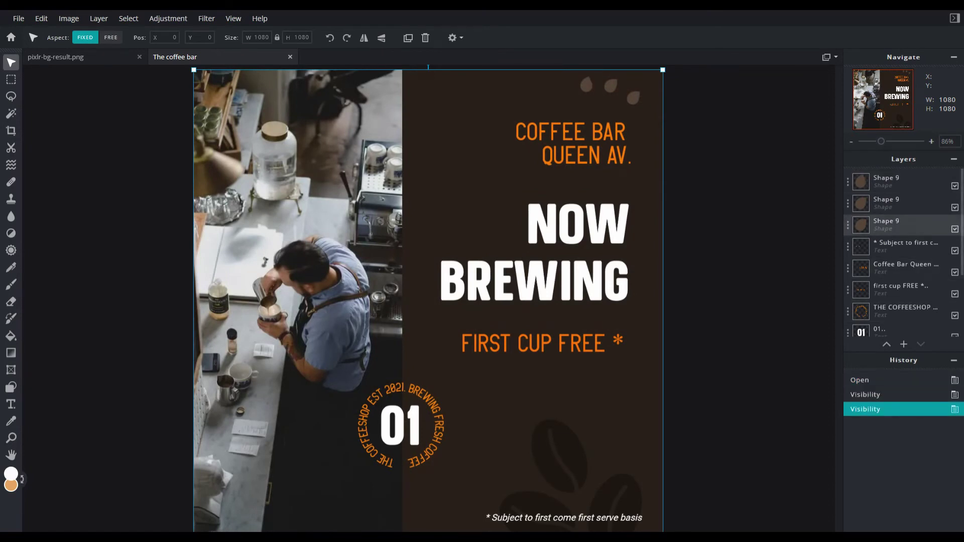
pyautogui.click(955, 272)
pyautogui.click(955, 273)
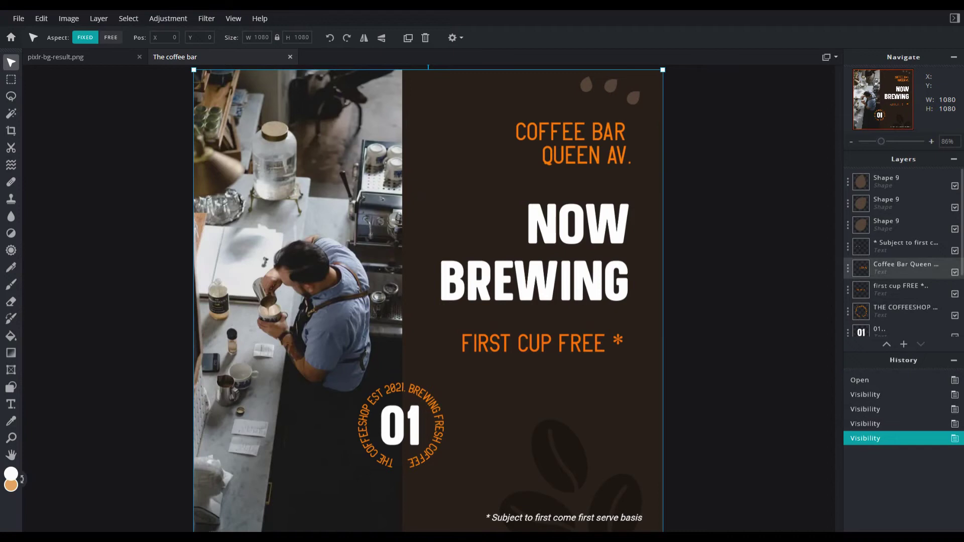
pyautogui.click(582, 226)
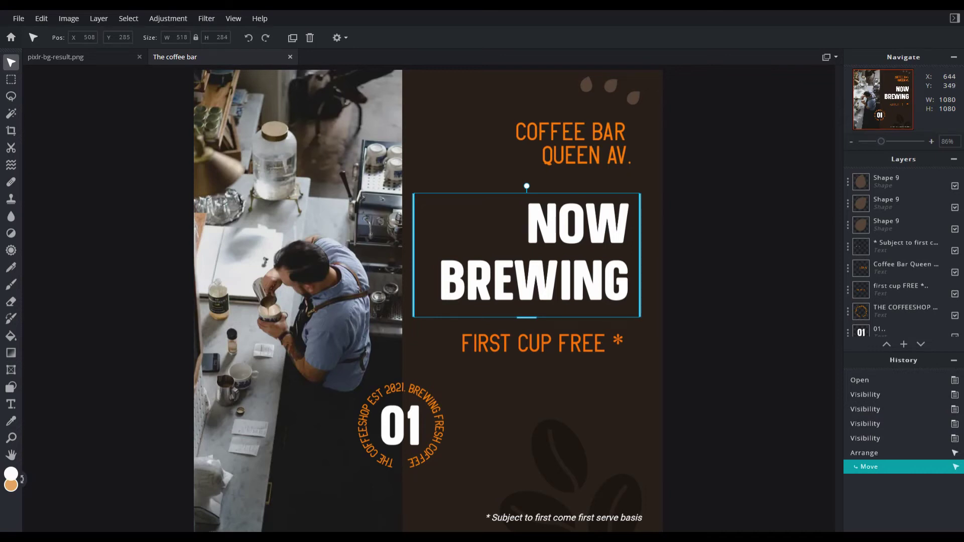
pyautogui.click(10, 37)
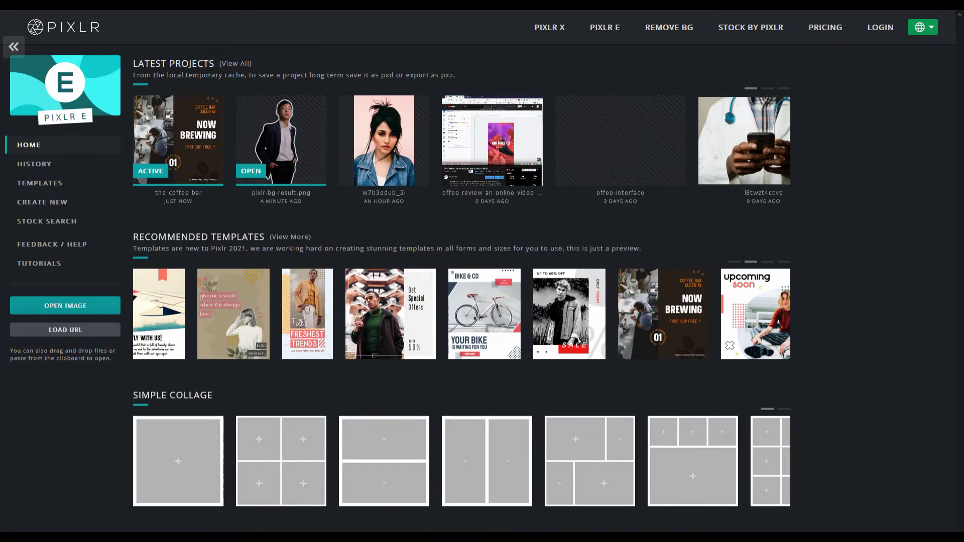
# Open Stock by Pixlr and switch Curated Collections through Photos, Stock Videos, then Audio Clips
pyautogui.click(751, 28)
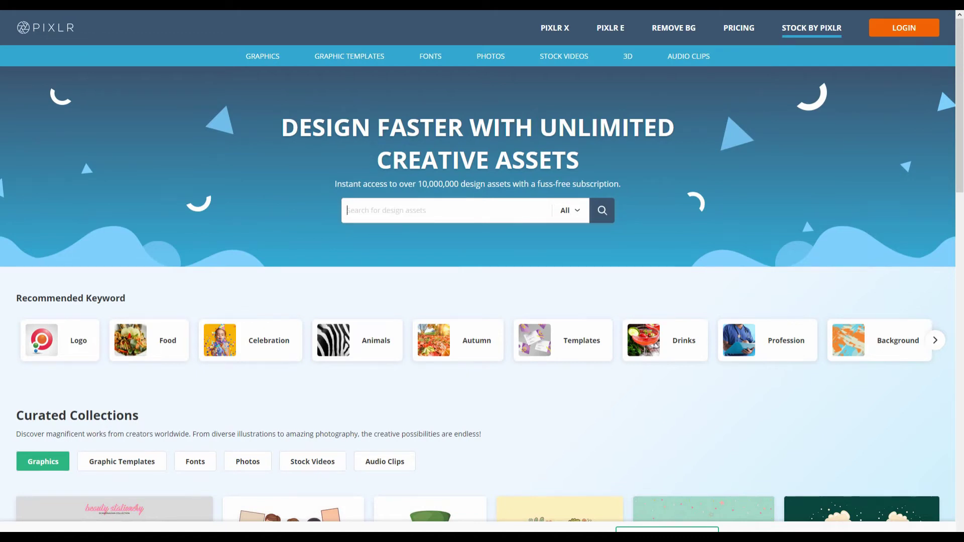
pyautogui.scroll(-6, 482, 272)
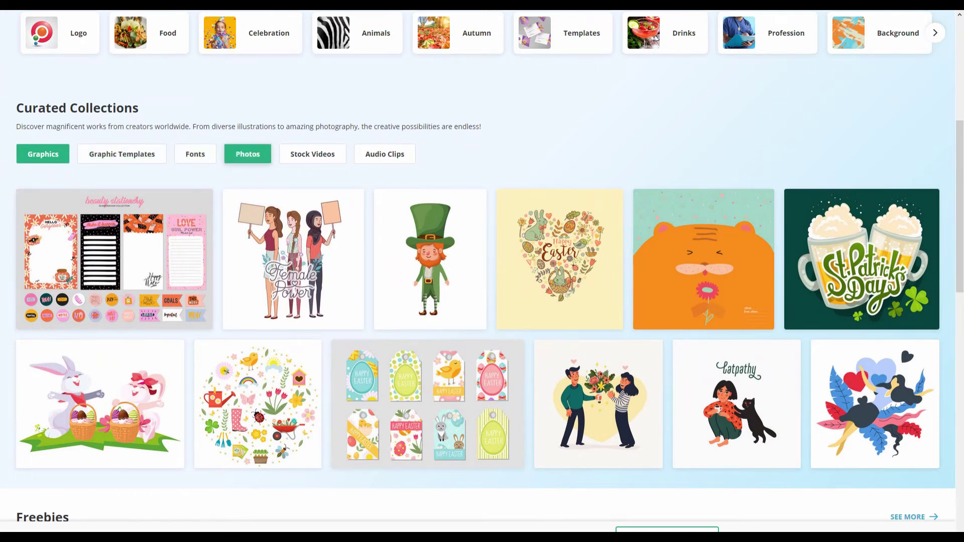
pyautogui.click(248, 153)
pyautogui.click(312, 154)
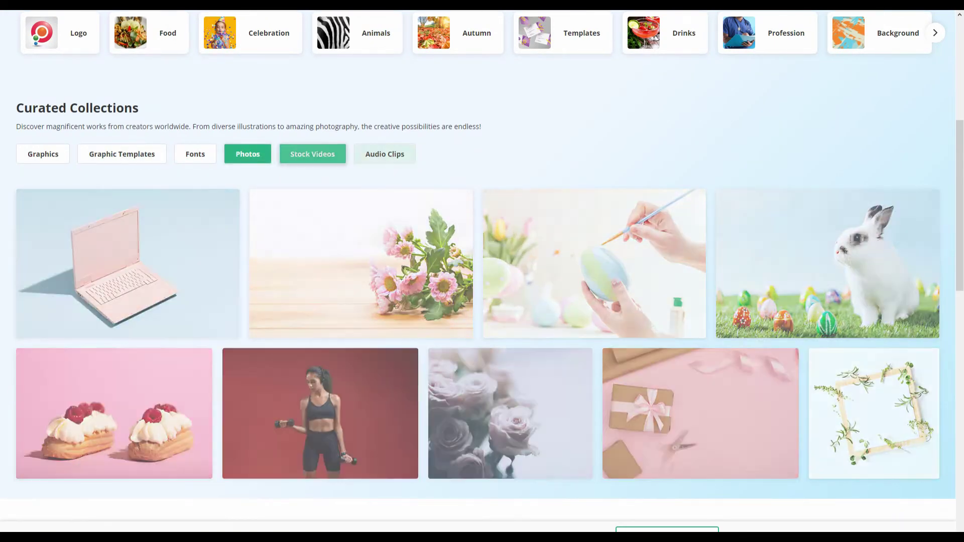
pyautogui.click(385, 154)
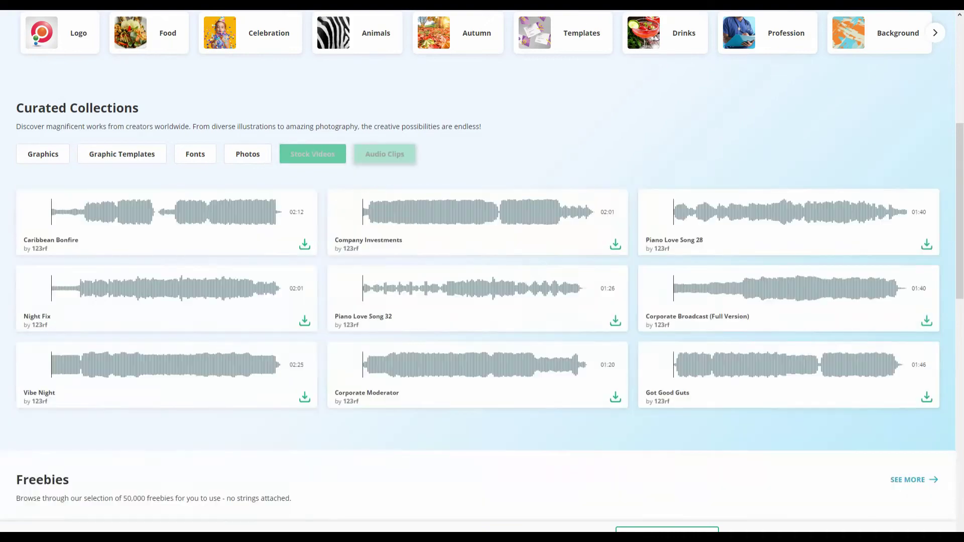
pyautogui.scroll(6, 341, 353)
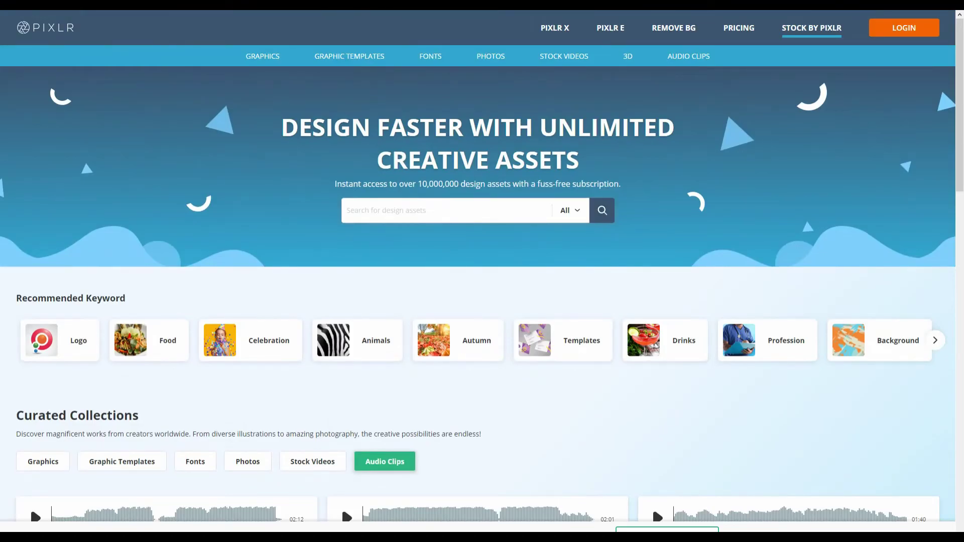